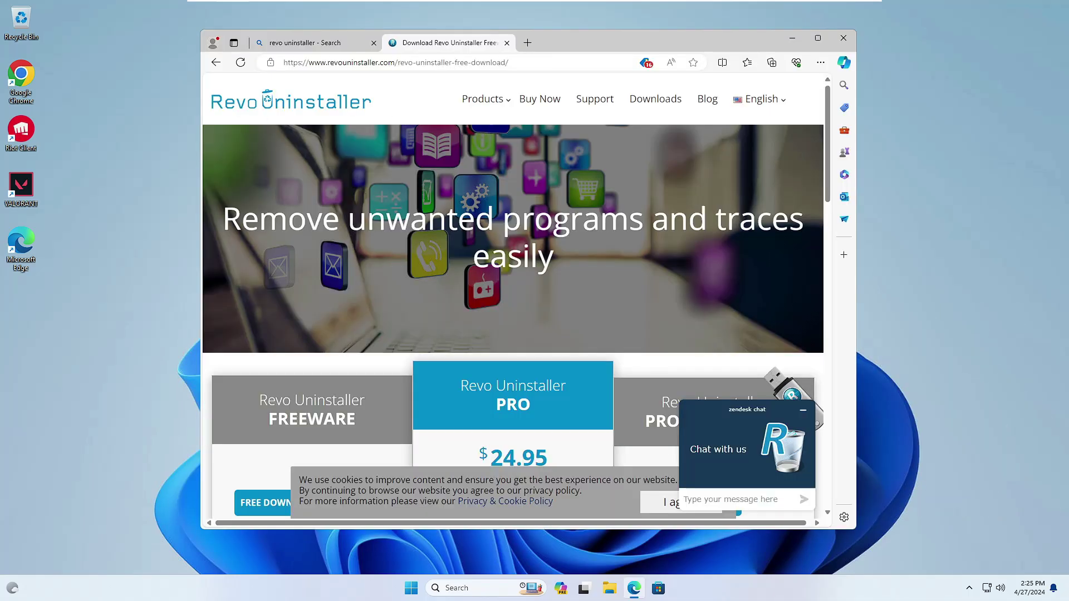
Step: Download the free Revo Uninstaller installer in Edge and run revosetup.exe, approving the UAC prompt
{"action": "scroll", "coordinate": [257, 236], "scroll_direction": "down", "scroll_amount": 2}
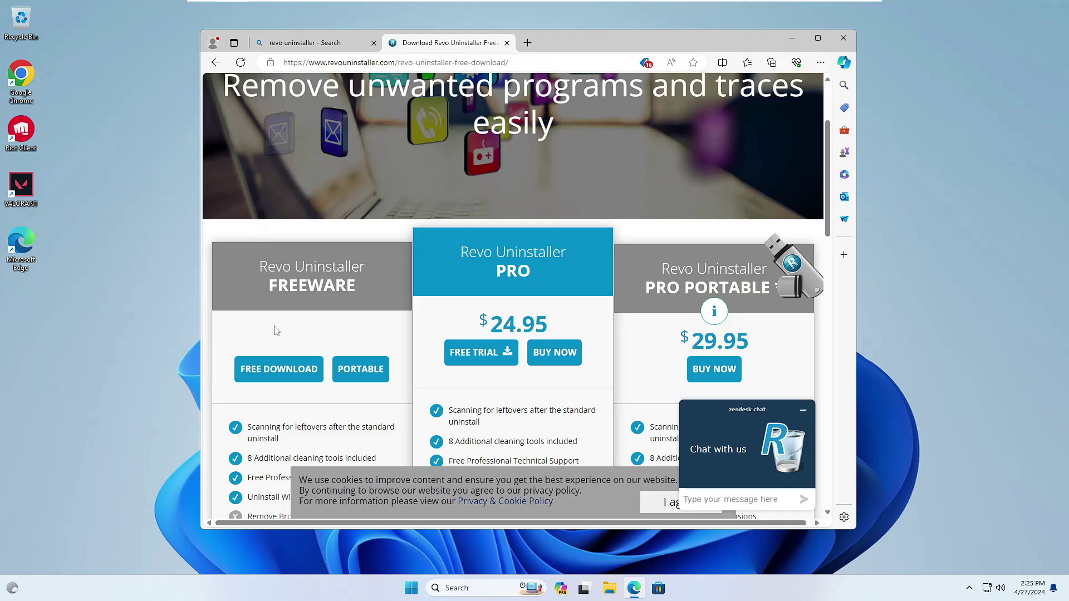
{"action": "left_click", "coordinate": [278, 369]}
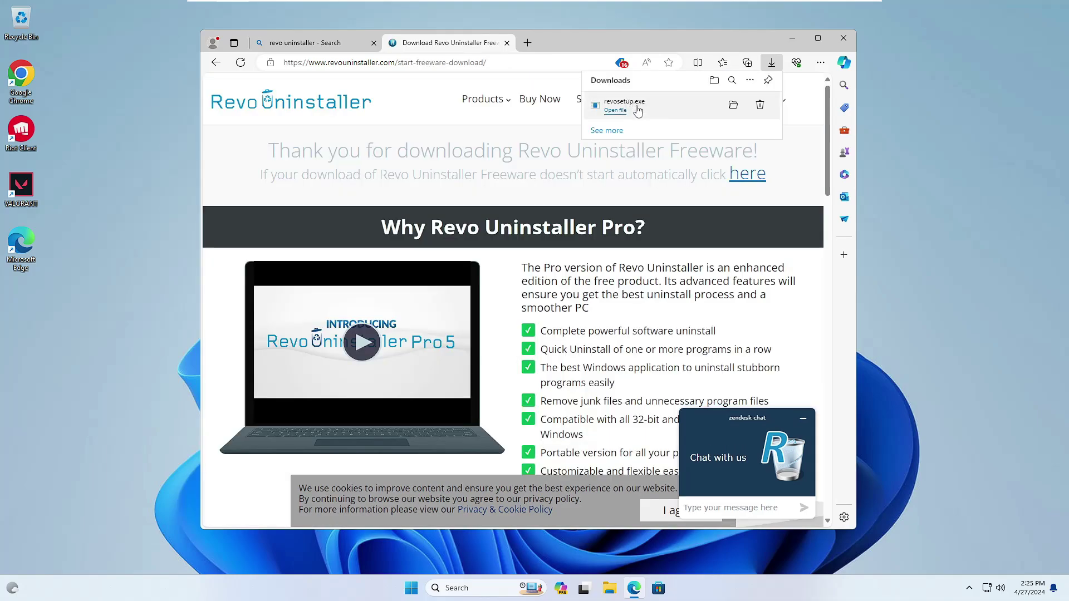
{"action": "left_click", "coordinate": [618, 110]}
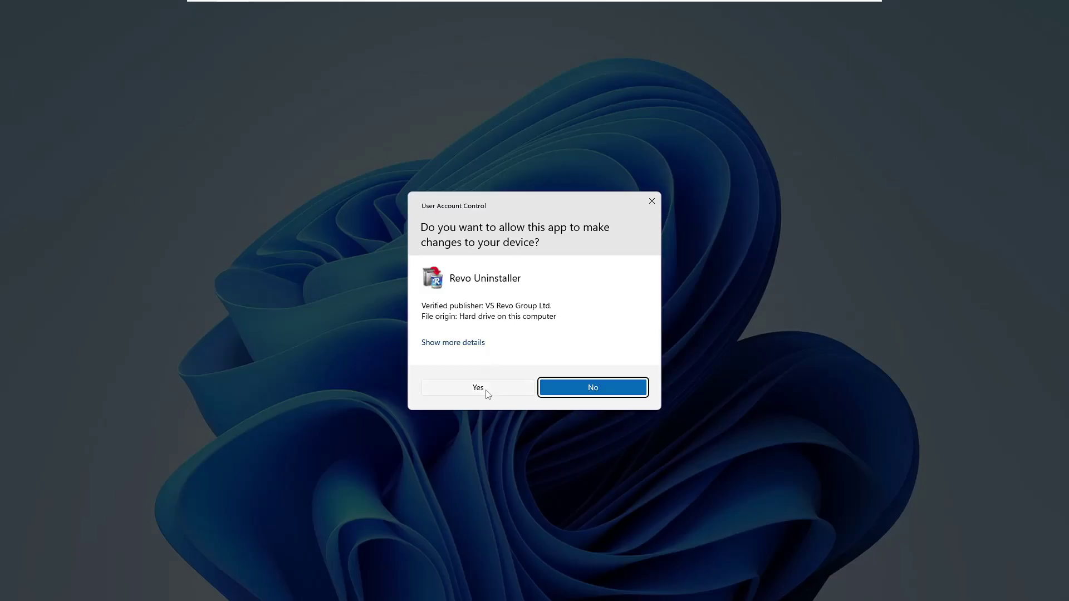
{"action": "left_click", "coordinate": [479, 388]}
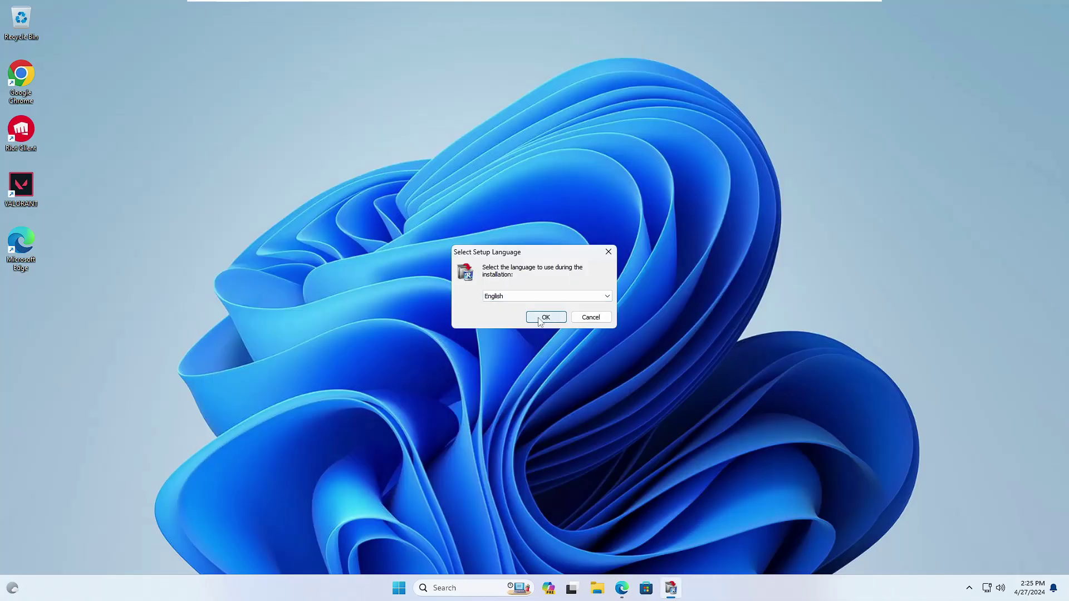
Step: Install Revo Uninstaller 2.4.5 in English with the default location and a desktop shortcut, then restore its window
{"action": "key", "text": "Return"}
{"action": "left_click", "coordinate": [473, 348]}
{"action": "left_click", "coordinate": [598, 383]}
{"action": "left_click", "coordinate": [598, 384]}
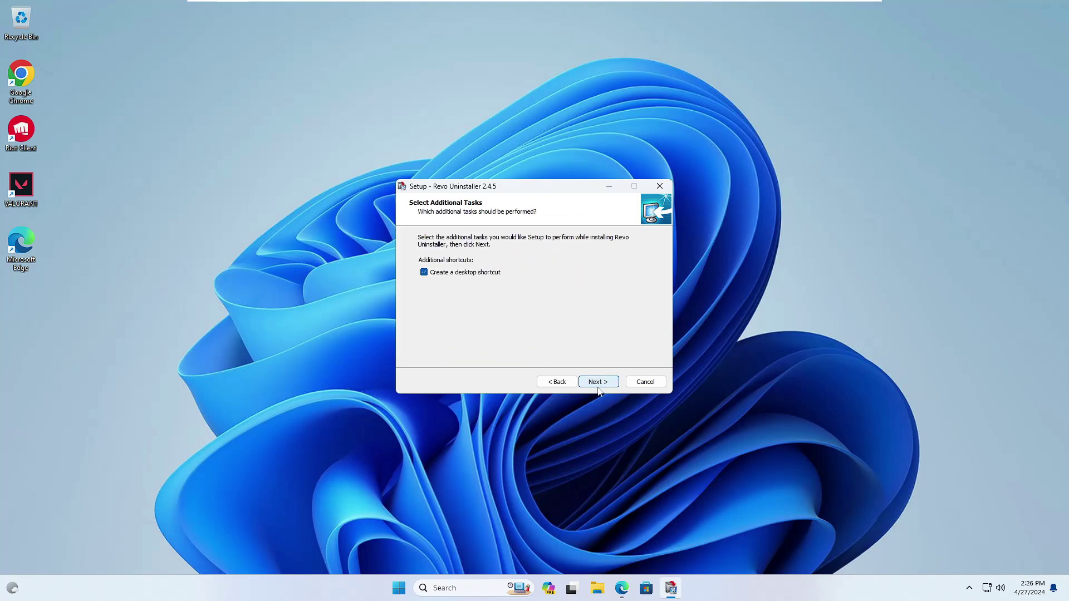
{"action": "left_click", "coordinate": [598, 386]}
{"action": "left_click", "coordinate": [597, 385]}
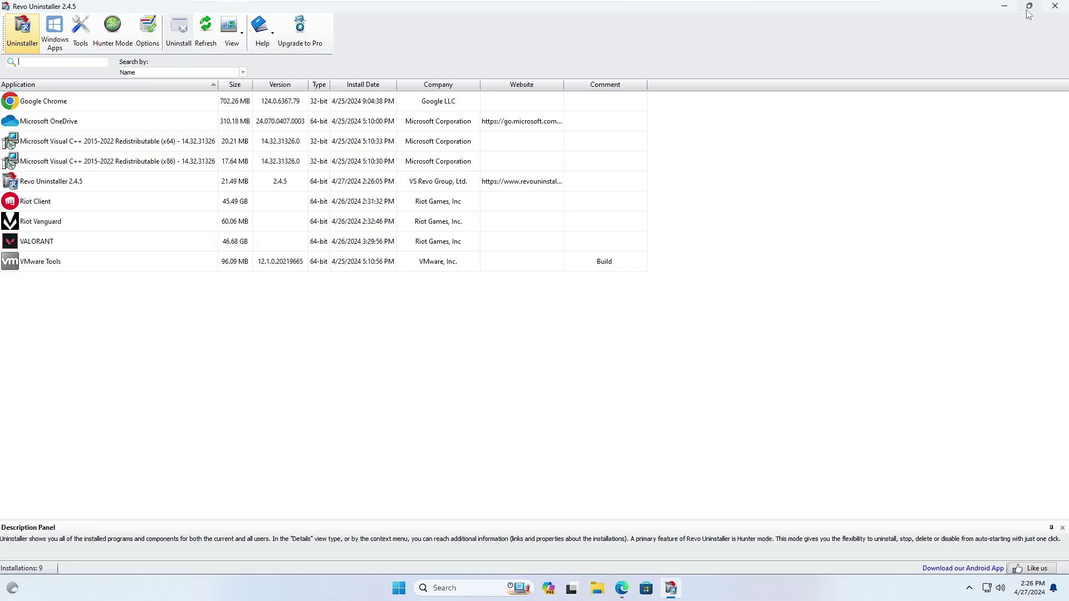
{"action": "left_click", "coordinate": [1029, 8]}
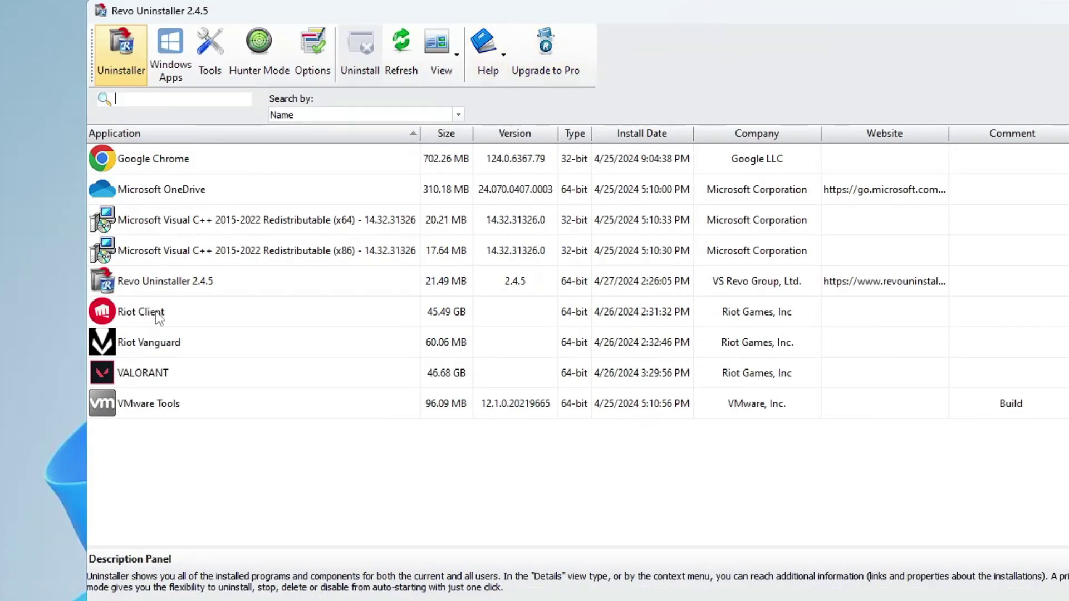
Step: Select the Riot Client entry (45.49 GB) in the list of installed programs
{"action": "left_click", "coordinate": [156, 313]}
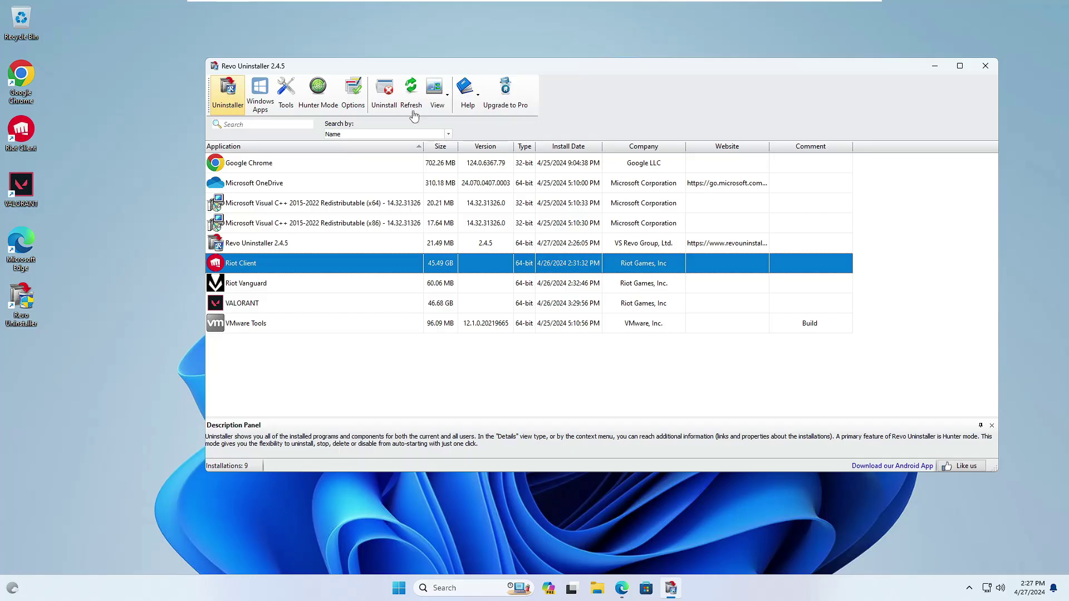
Step: Open File Explorer on Local Disk (C:) and attempt to delete the Riot Games folder
{"action": "left_click", "coordinate": [934, 69]}
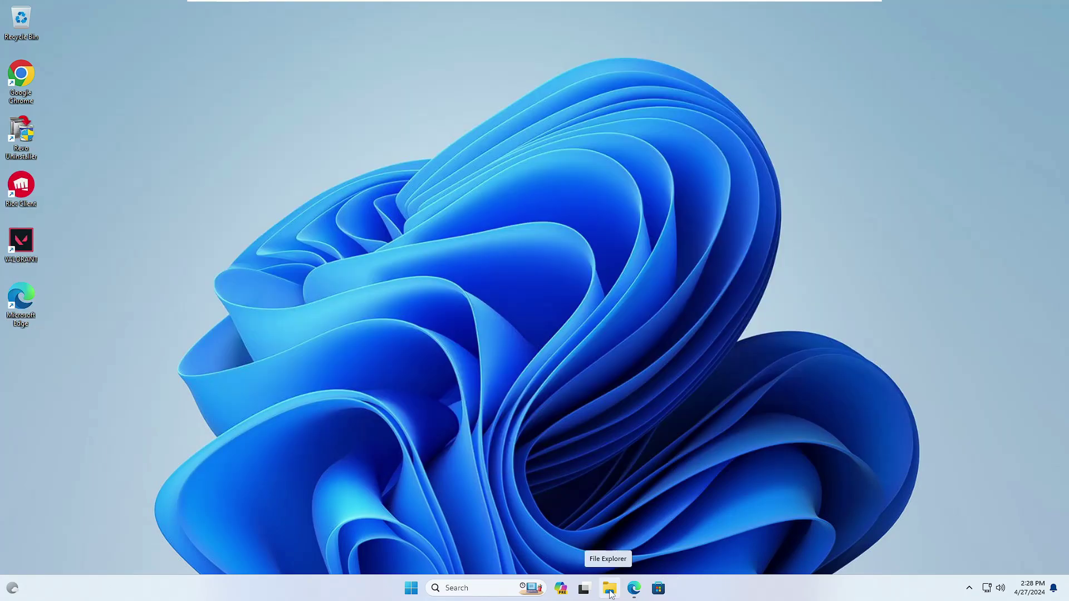
{"action": "left_click", "coordinate": [610, 591]}
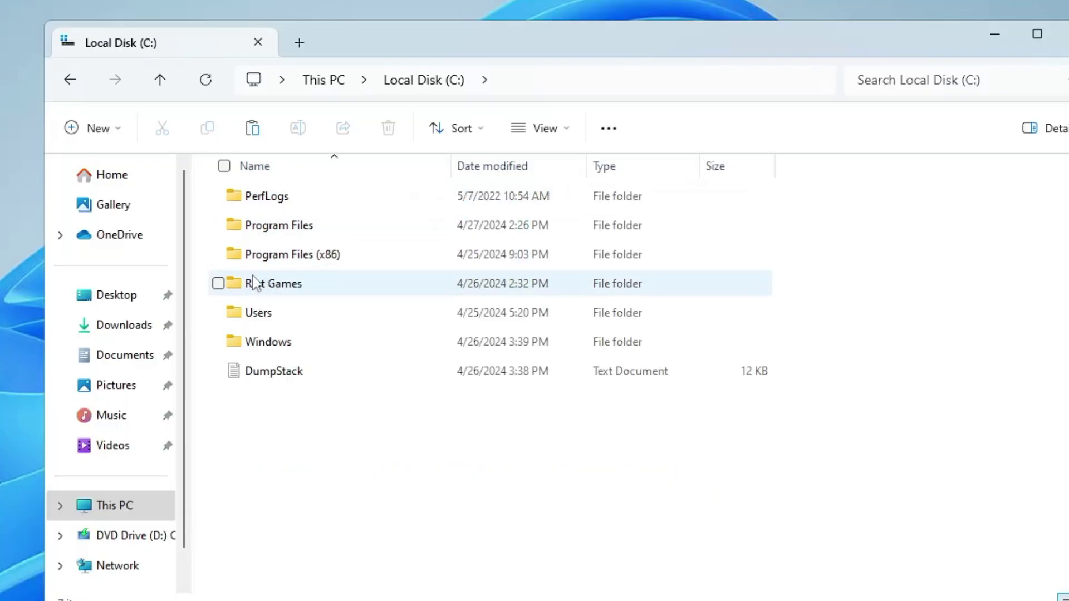
{"action": "left_click", "coordinate": [255, 288]}
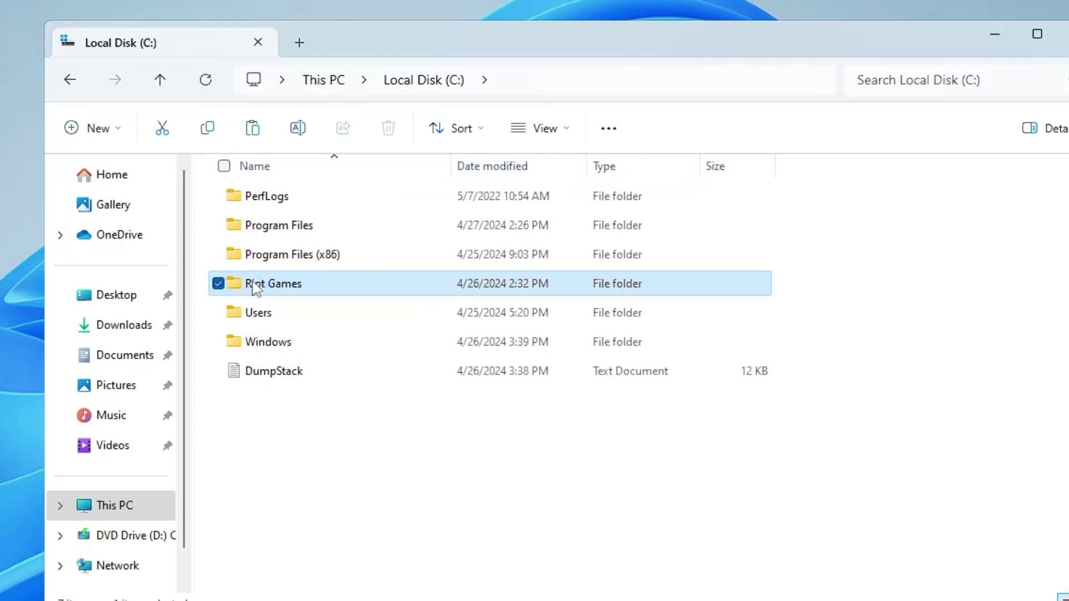
{"action": "right_click", "coordinate": [255, 288]}
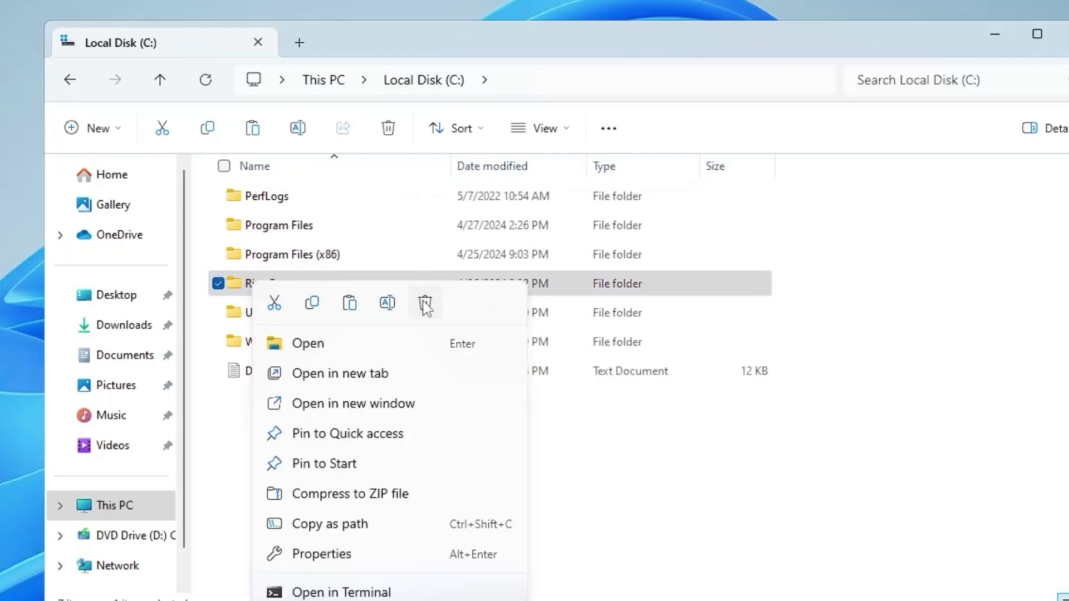
{"action": "left_click", "coordinate": [282, 279]}
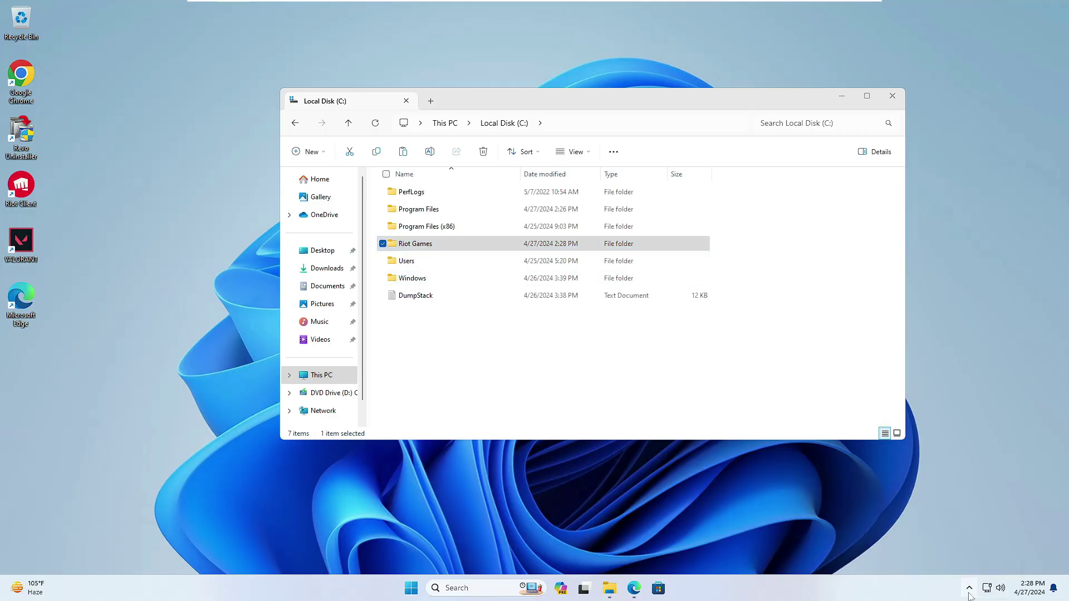
Step: Quit Riot Client from the system tray, then delete the Riot Games folder and close Explorer
{"action": "left_click", "coordinate": [969, 589]}
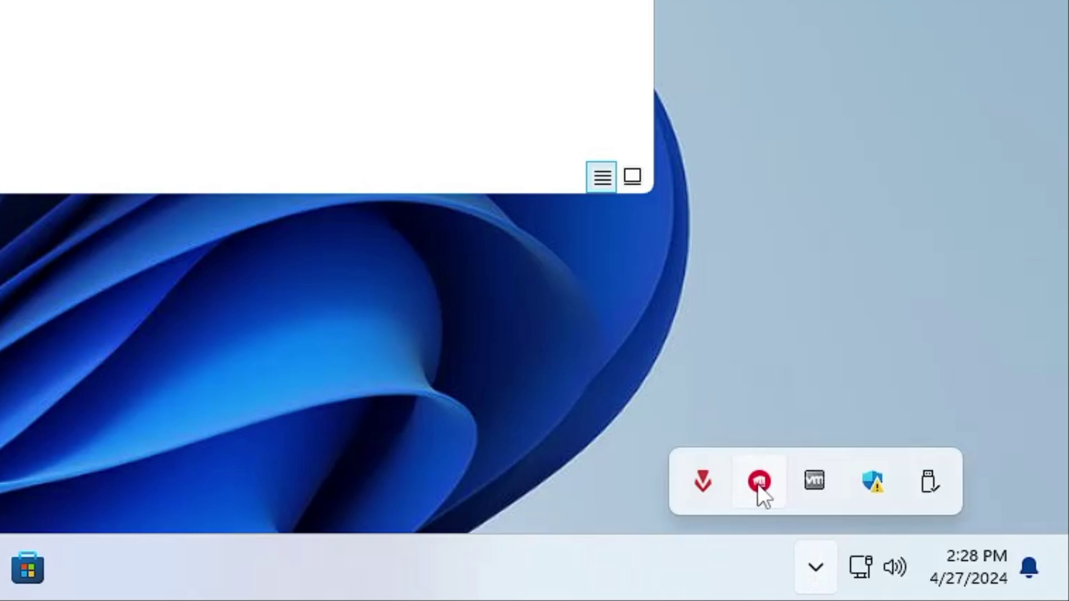
{"action": "right_click", "coordinate": [757, 483]}
{"action": "left_click", "coordinate": [772, 466]}
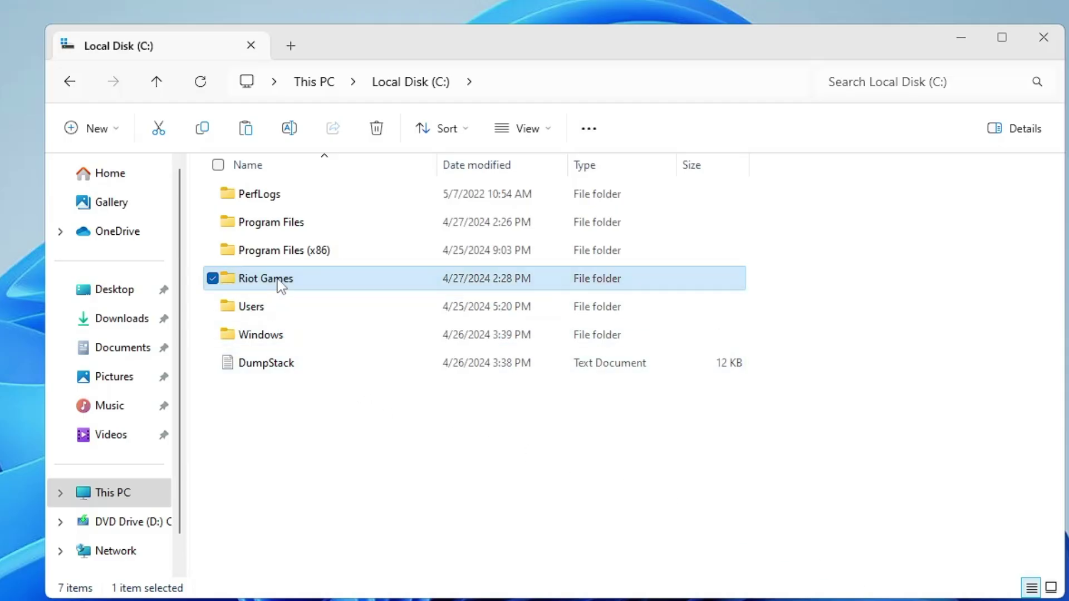
{"action": "right_click", "coordinate": [281, 287]}
{"action": "left_click", "coordinate": [443, 299]}
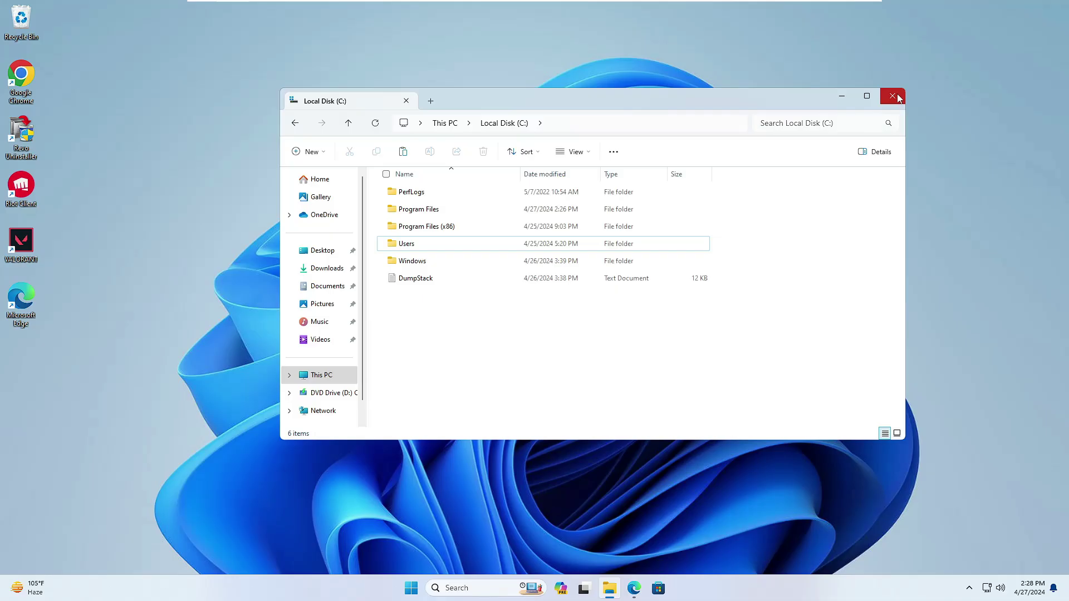
{"action": "left_click", "coordinate": [1044, 37]}
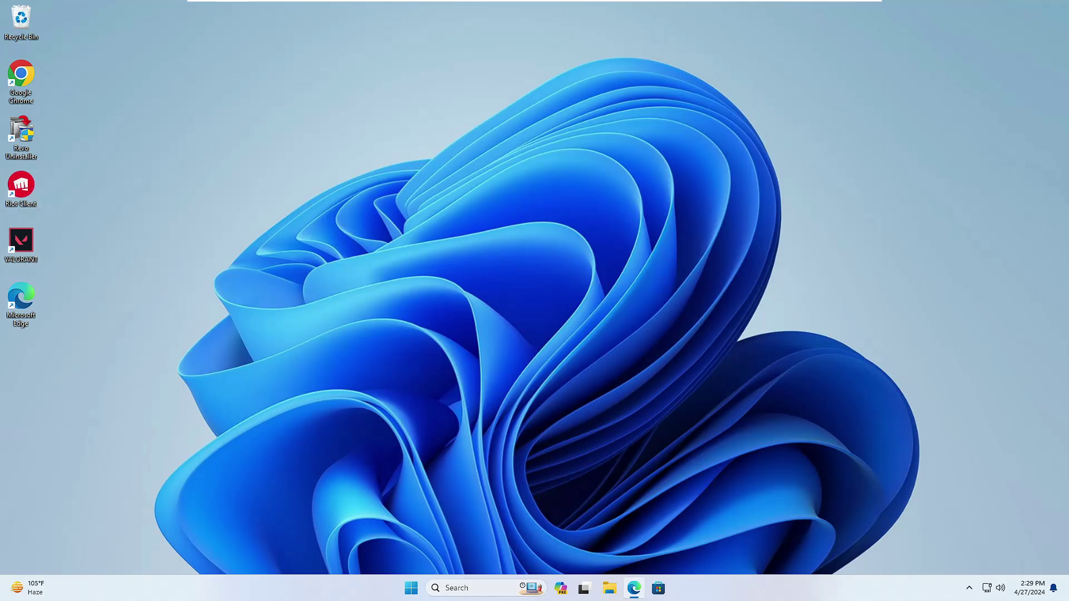
Step: Locate the Riot Client Start Menu shortcut via search and delete the Riot Games folder from Programs
{"action": "left_click", "coordinate": [456, 588]}
{"action": "type", "text": "r"}
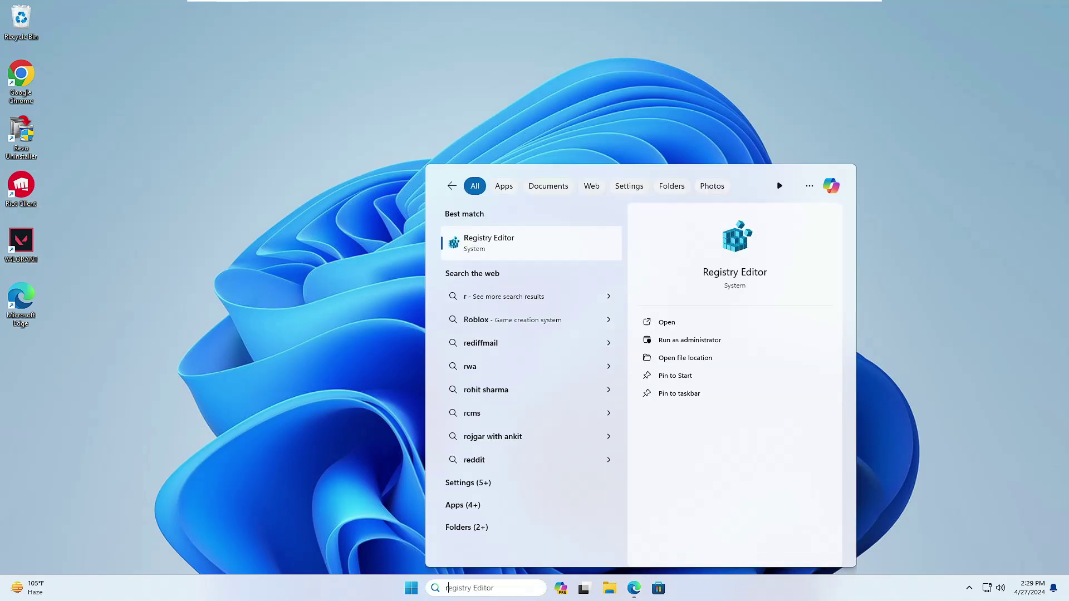
{"action": "type", "text": "i"}
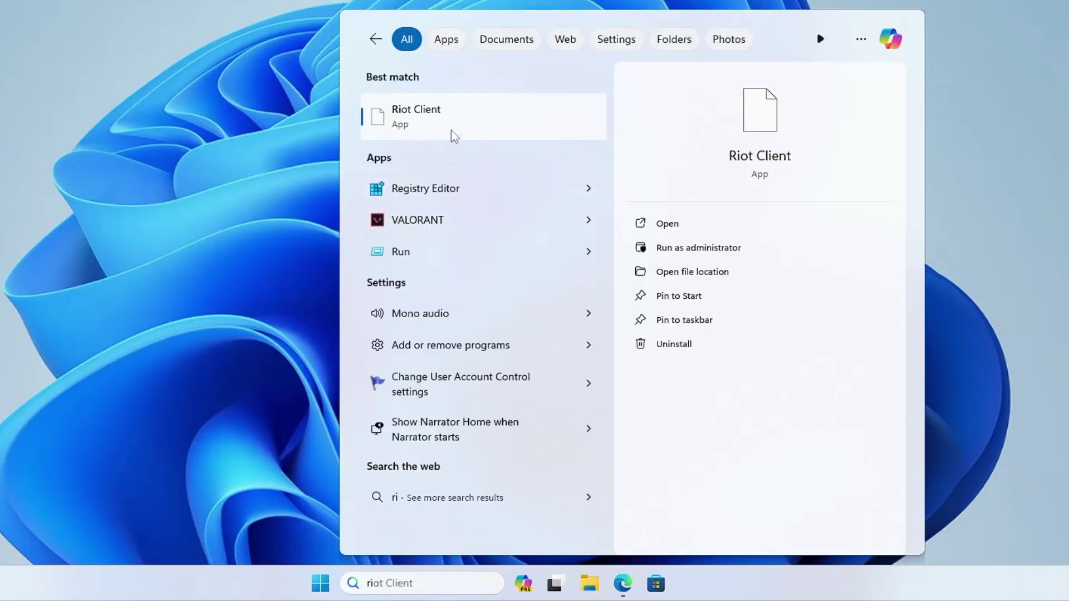
{"action": "right_click", "coordinate": [452, 133]}
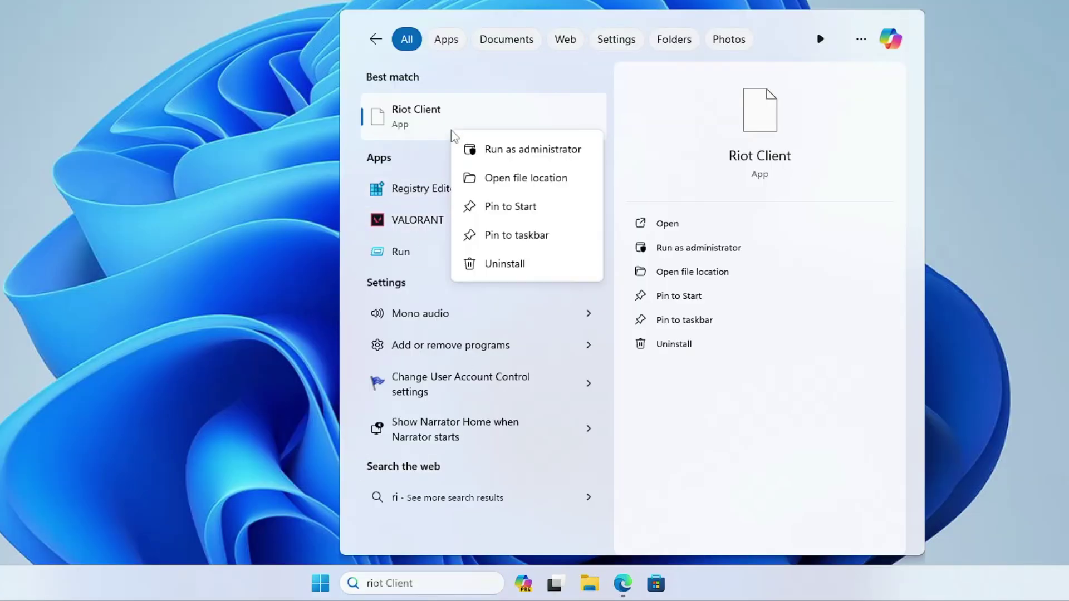
{"action": "left_click", "coordinate": [499, 185]}
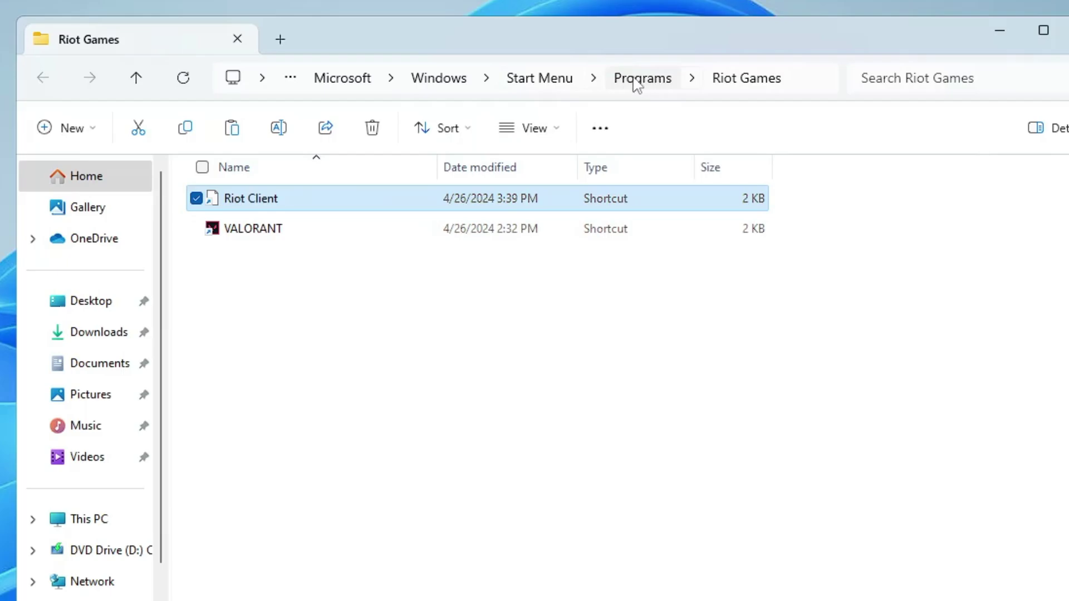
{"action": "left_click", "coordinate": [641, 79]}
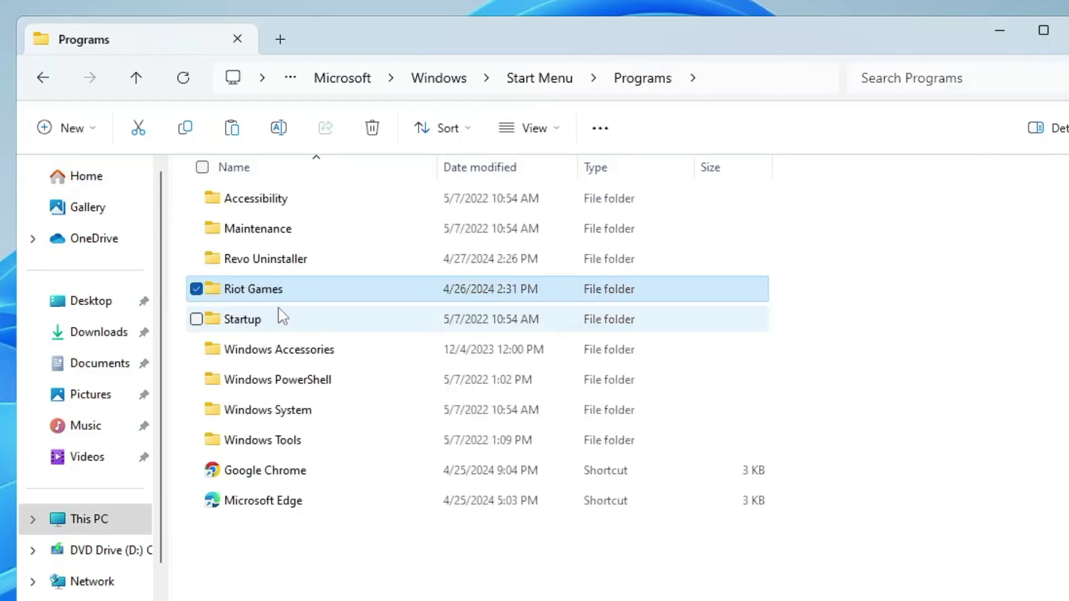
{"action": "right_click", "coordinate": [264, 294]}
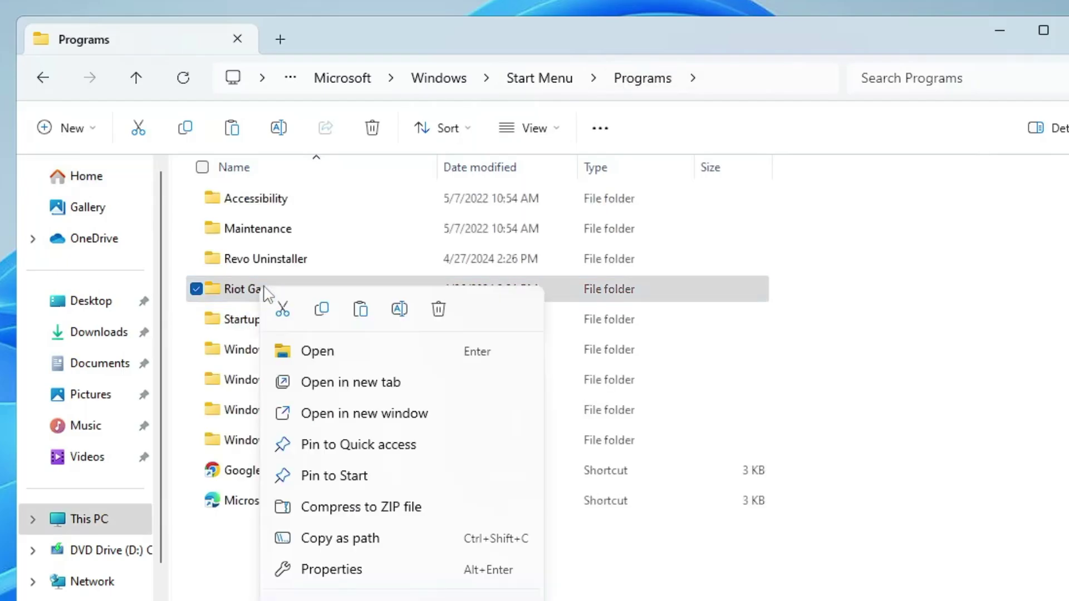
{"action": "left_click", "coordinate": [437, 308]}
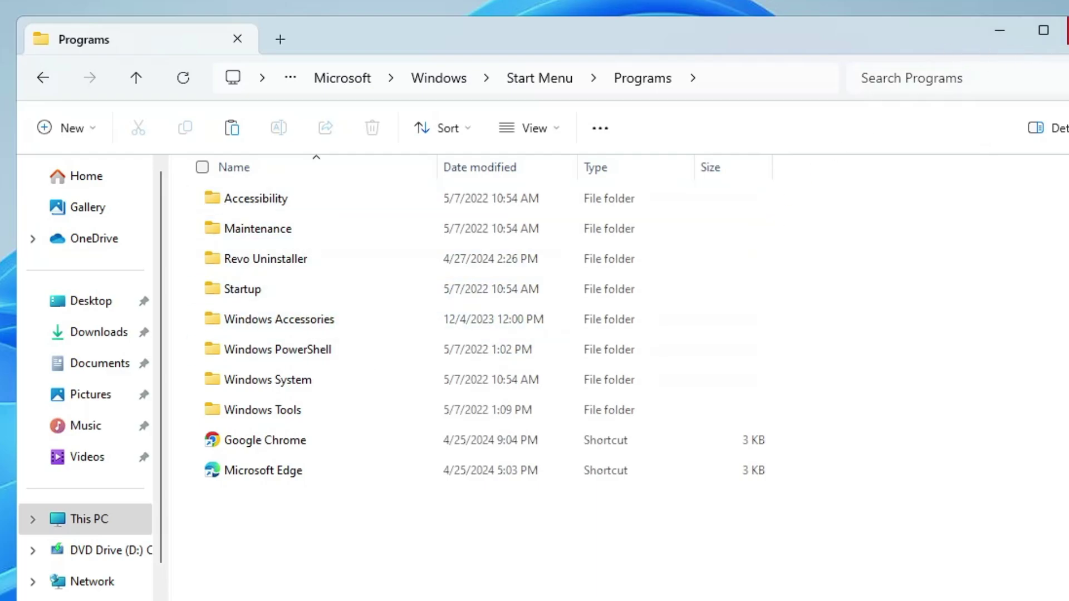
Step: Open %localappdata% through Run and delete the Riot Games folder from AppData\Local
{"action": "left_click", "coordinate": [1068, 31]}
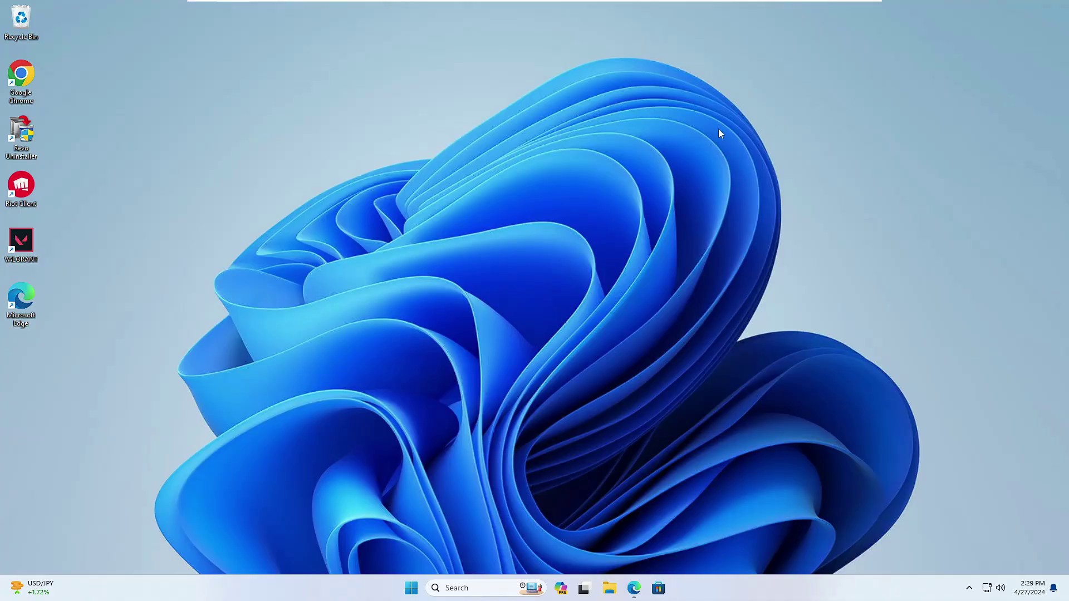
{"action": "right_click", "coordinate": [413, 595]}
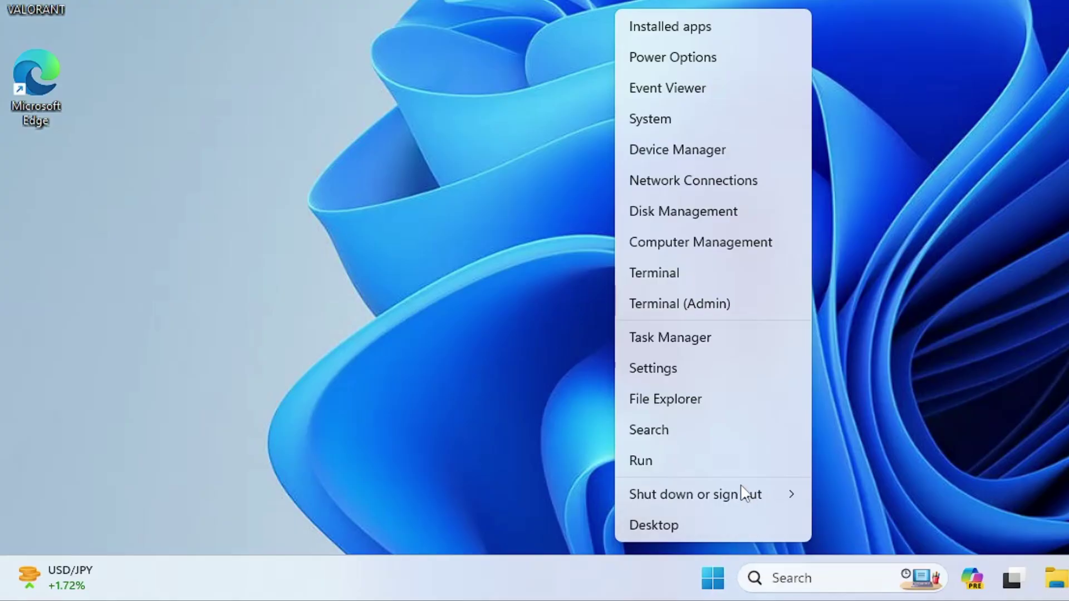
{"action": "left_click", "coordinate": [410, 524]}
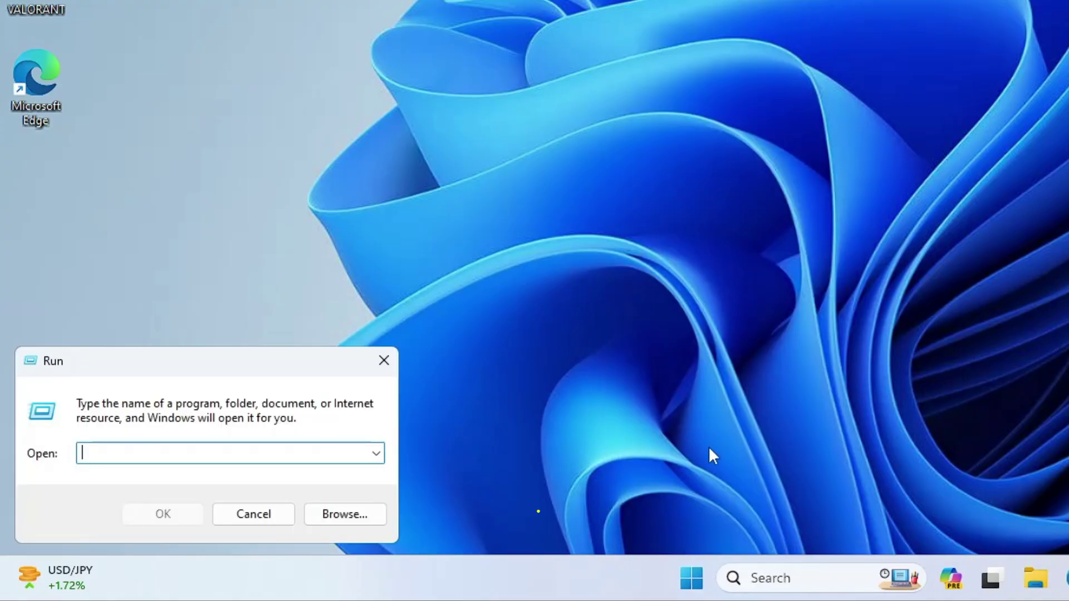
{"action": "type", "text": "%localappdata%"}
{"action": "key", "text": "Return"}
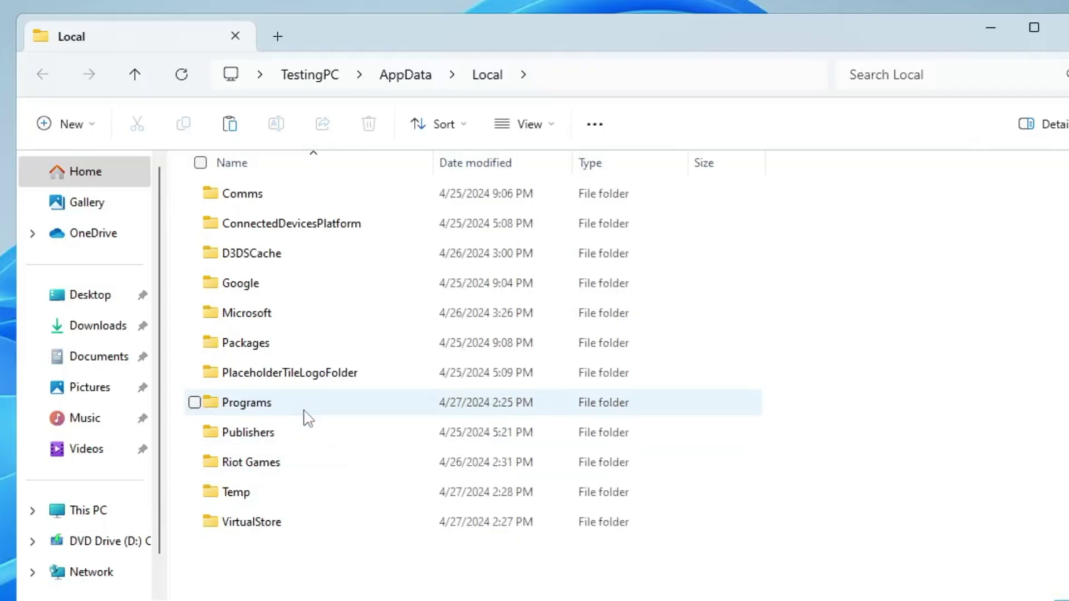
{"action": "left_click", "coordinate": [299, 400]}
{"action": "key", "text": "r"}
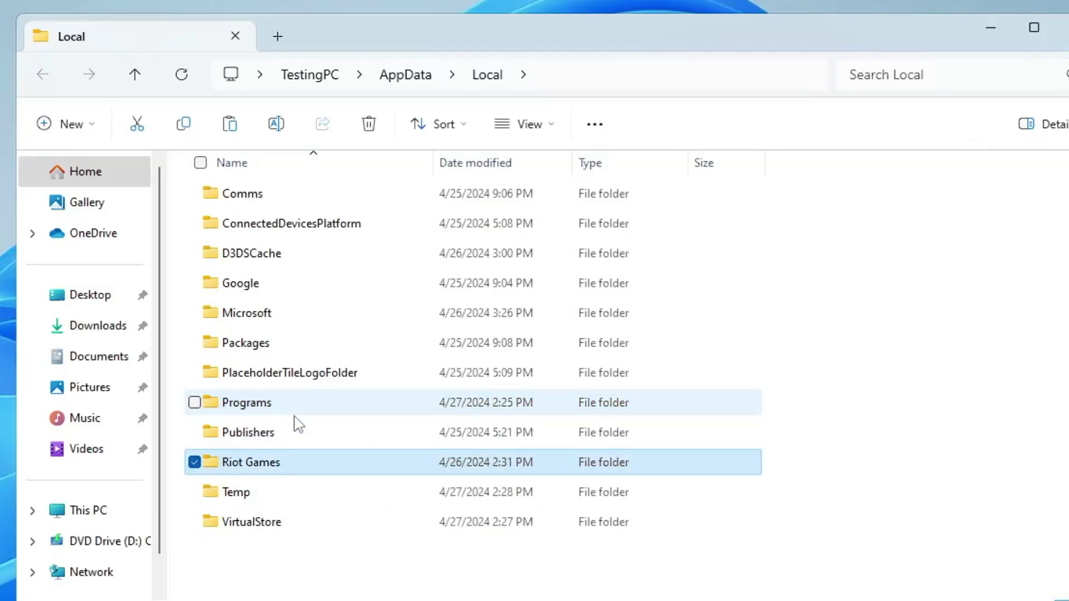
{"action": "right_click", "coordinate": [289, 468]}
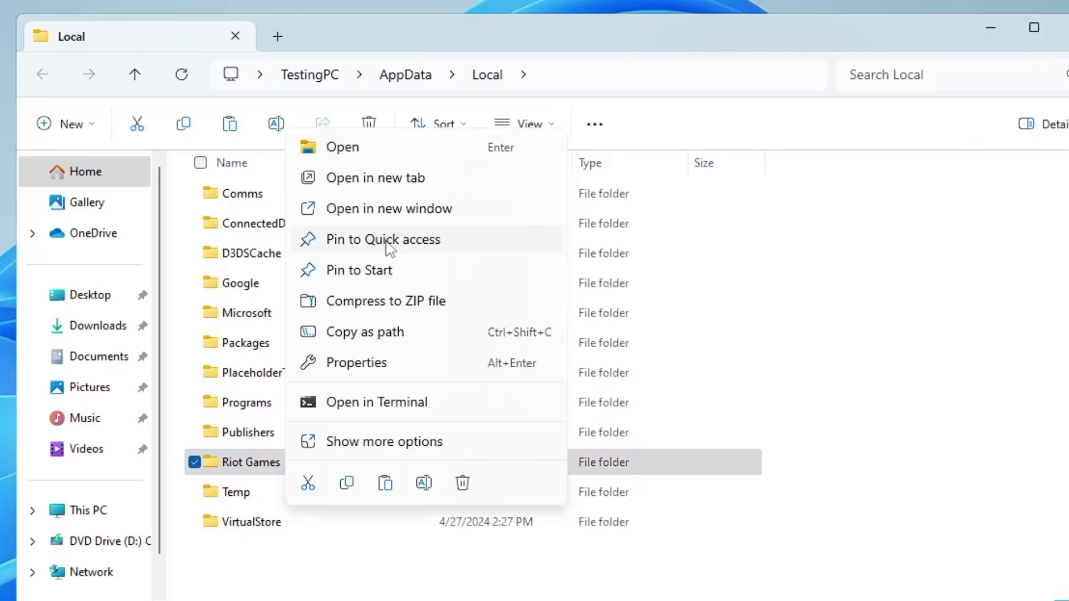
{"action": "left_click", "coordinate": [463, 485]}
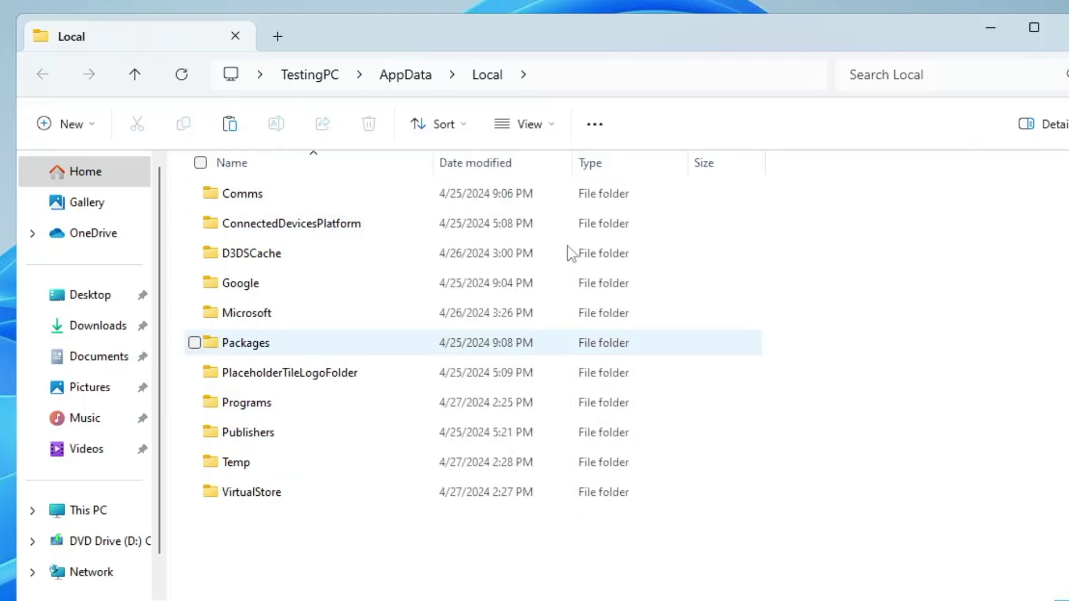
{"action": "key", "text": "alt+F4"}
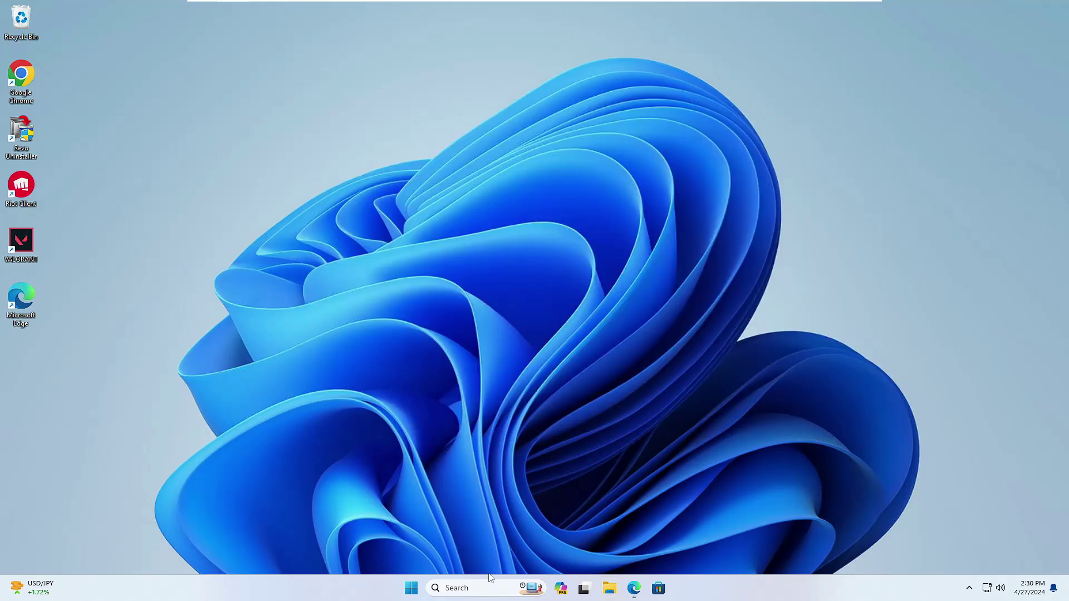
{"action": "left_click", "coordinate": [502, 579]}
{"action": "type", "text": "appw"}
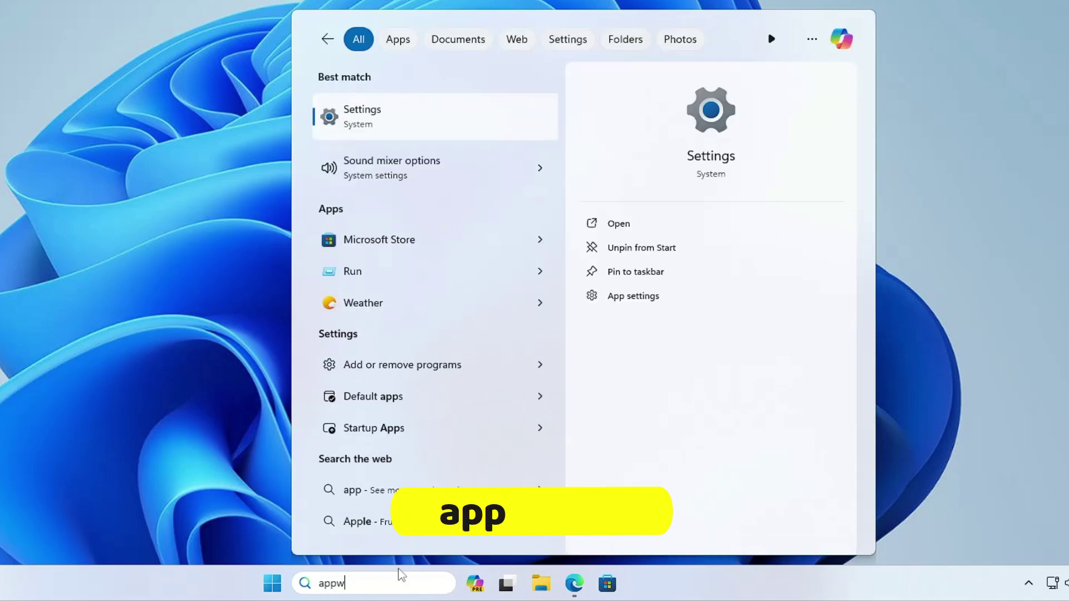
{"action": "type", "text": "iz.cpl"}
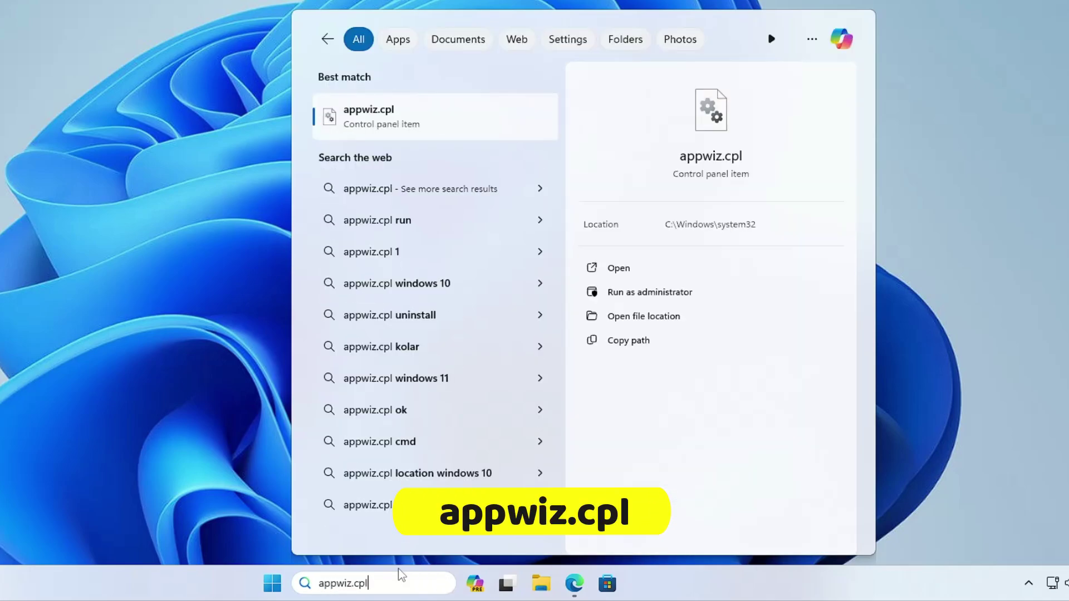
{"action": "key", "text": "Return"}
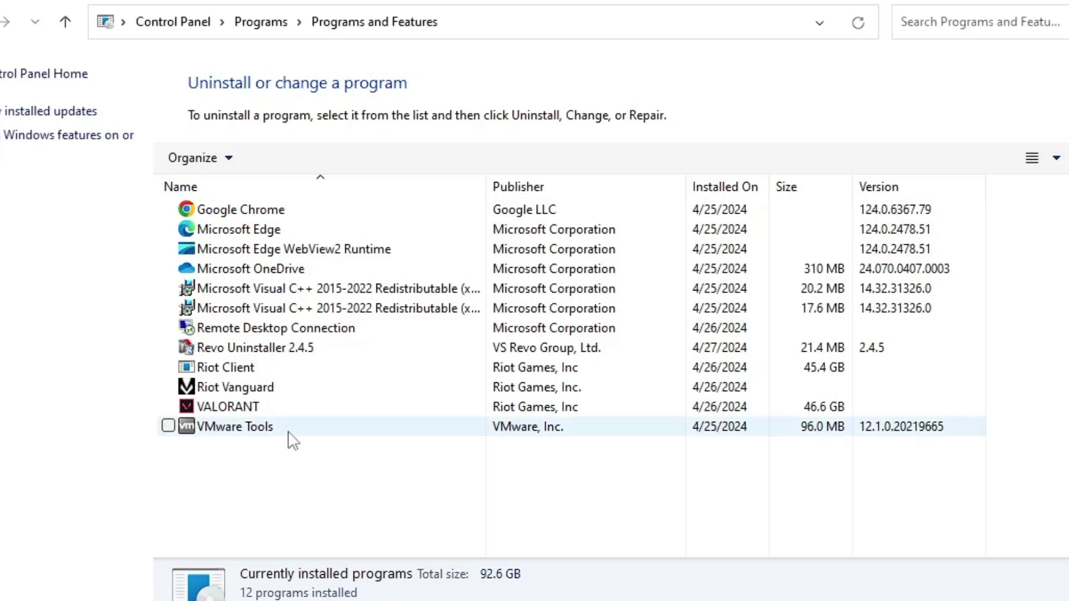
{"action": "left_click", "coordinate": [255, 388]}
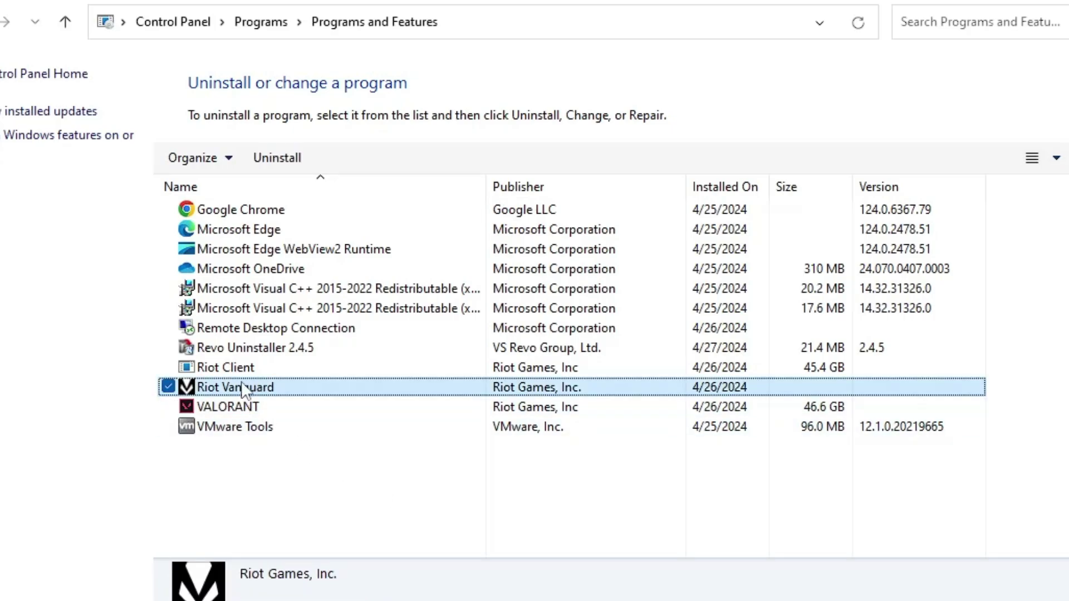
{"action": "key", "text": "Up"}
{"action": "key", "text": "Down"}
{"action": "key", "text": "Down"}
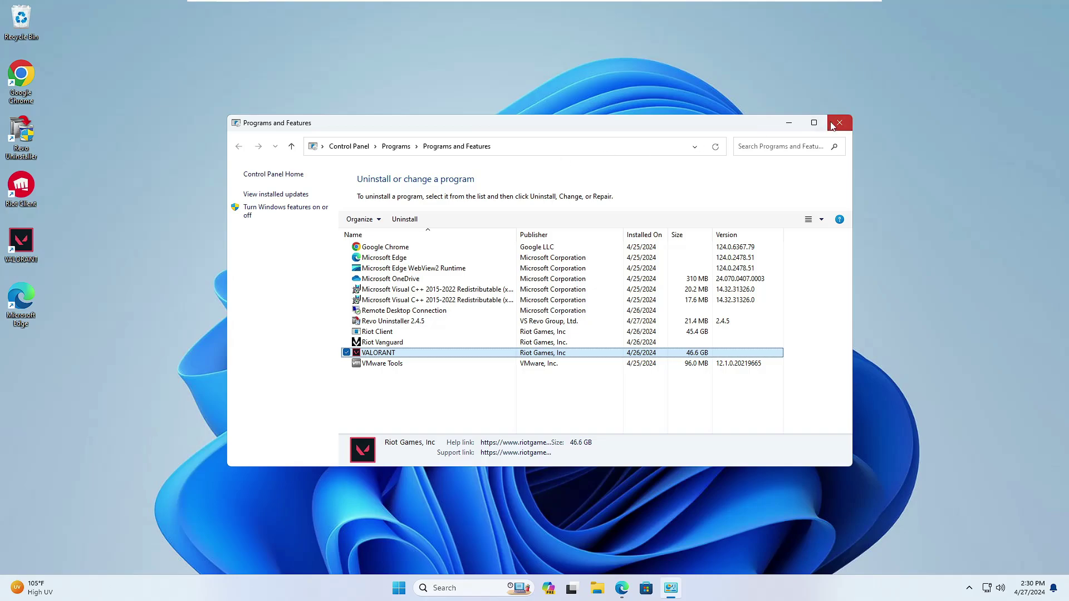
{"action": "left_click", "coordinate": [833, 126]}
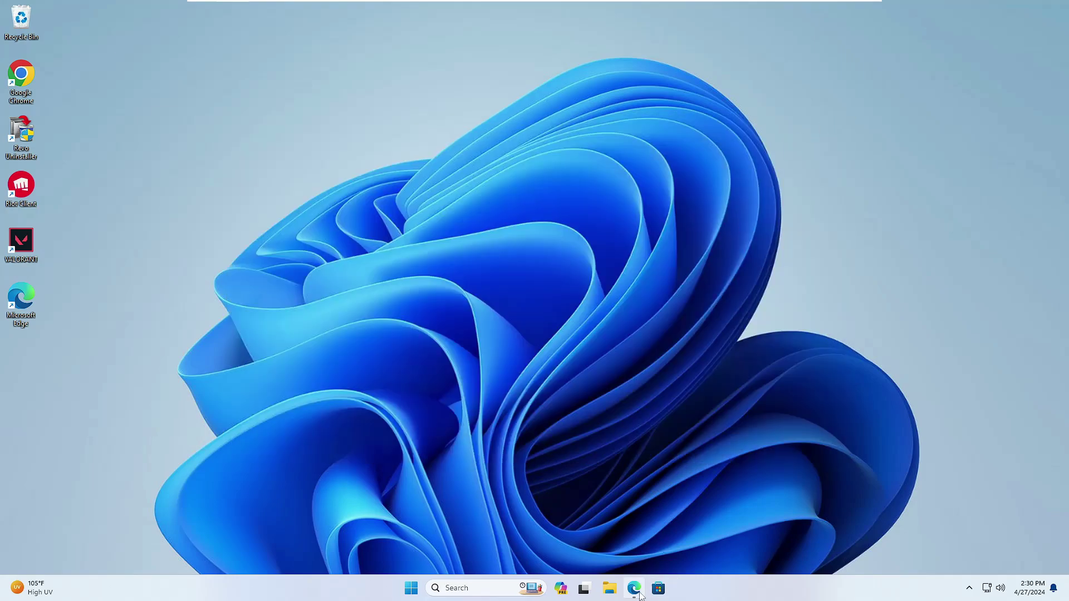
Step: Launch Revo Uninstaller, uninstall Riot Client without a restore point, and dismiss the failed-uninstaller message
{"action": "mouse_move", "coordinate": [634, 588]}
{"action": "double_click", "coordinate": [24, 138]}
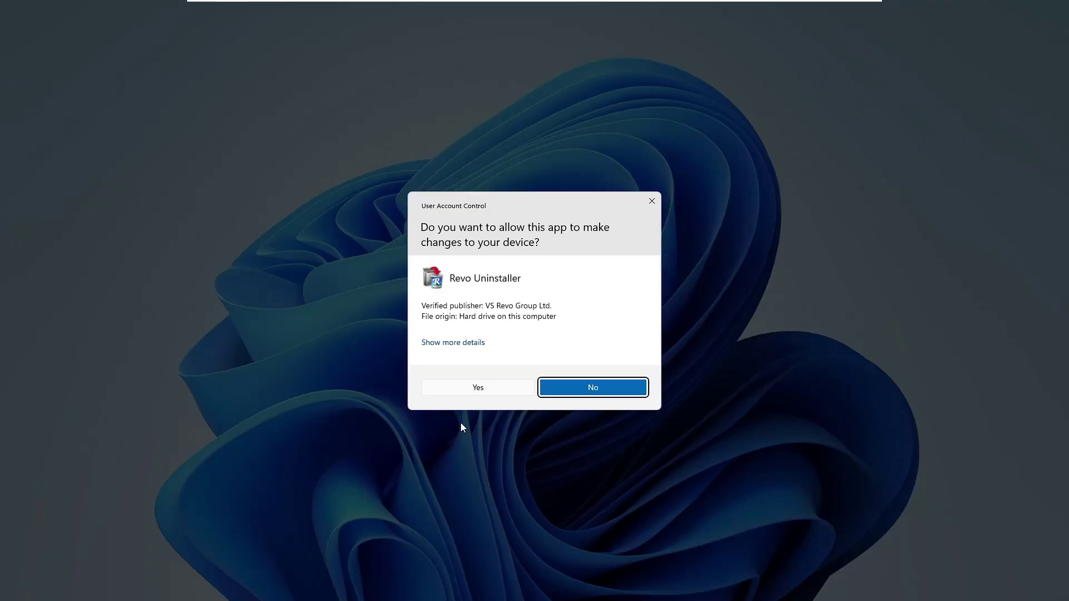
{"action": "left_click", "coordinate": [472, 385]}
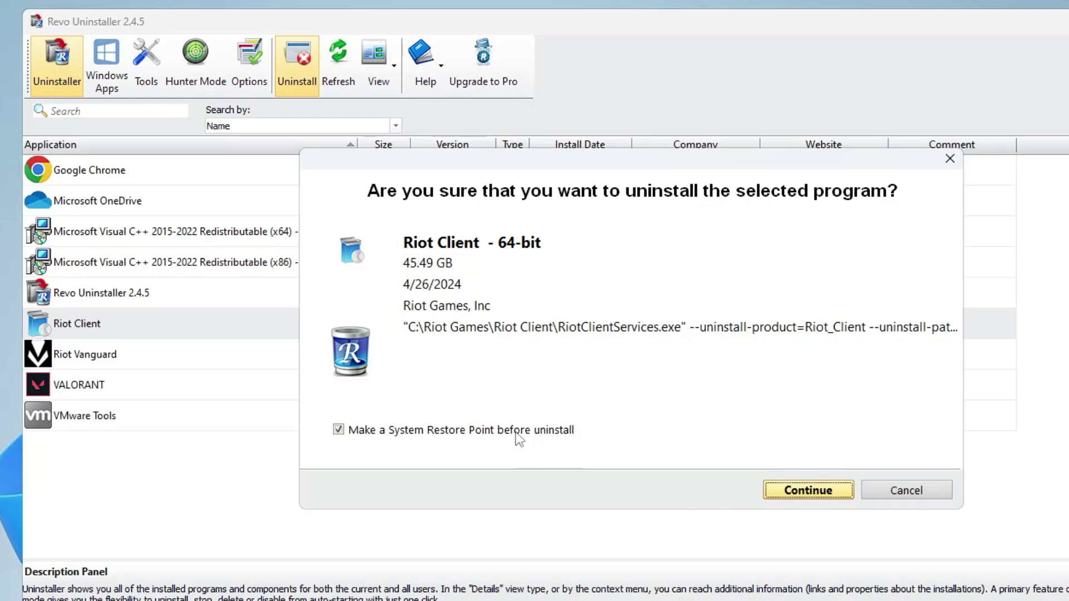
{"action": "left_click", "coordinate": [513, 430]}
{"action": "left_click", "coordinate": [807, 490]}
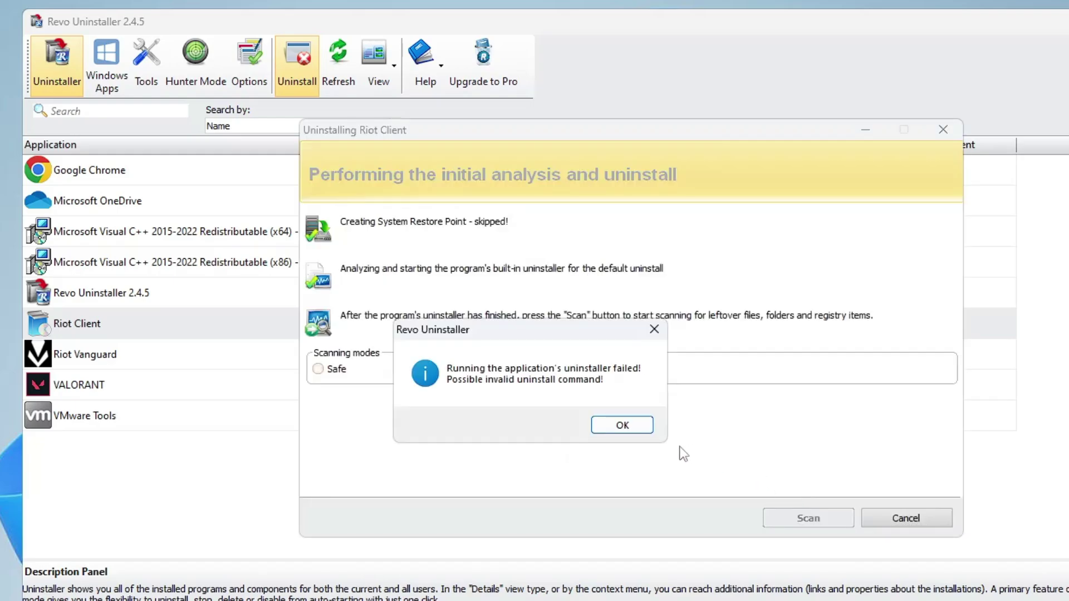
{"action": "left_click", "coordinate": [621, 425]}
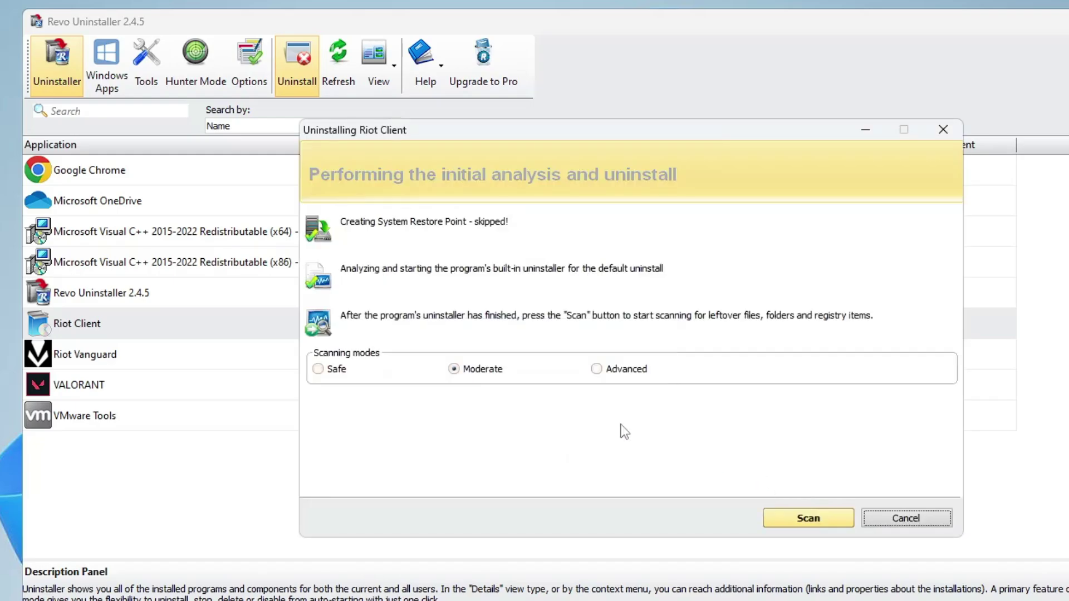
Step: Scan for Riot Client leftovers and delete all of its leftover registry items
{"action": "left_click", "coordinate": [825, 521]}
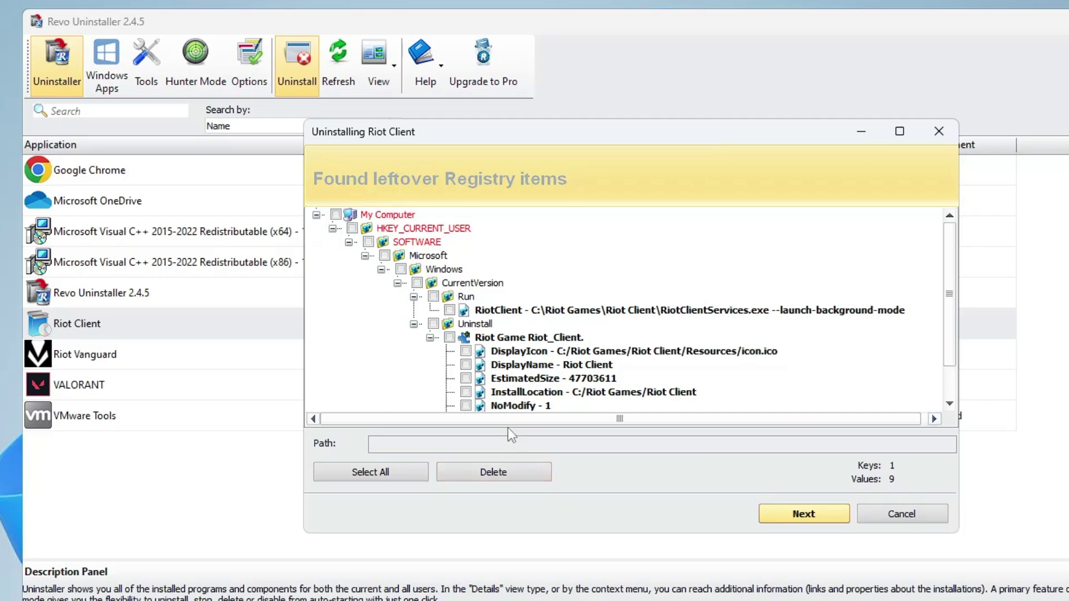
{"action": "left_click", "coordinate": [398, 478]}
{"action": "left_click", "coordinate": [526, 472]}
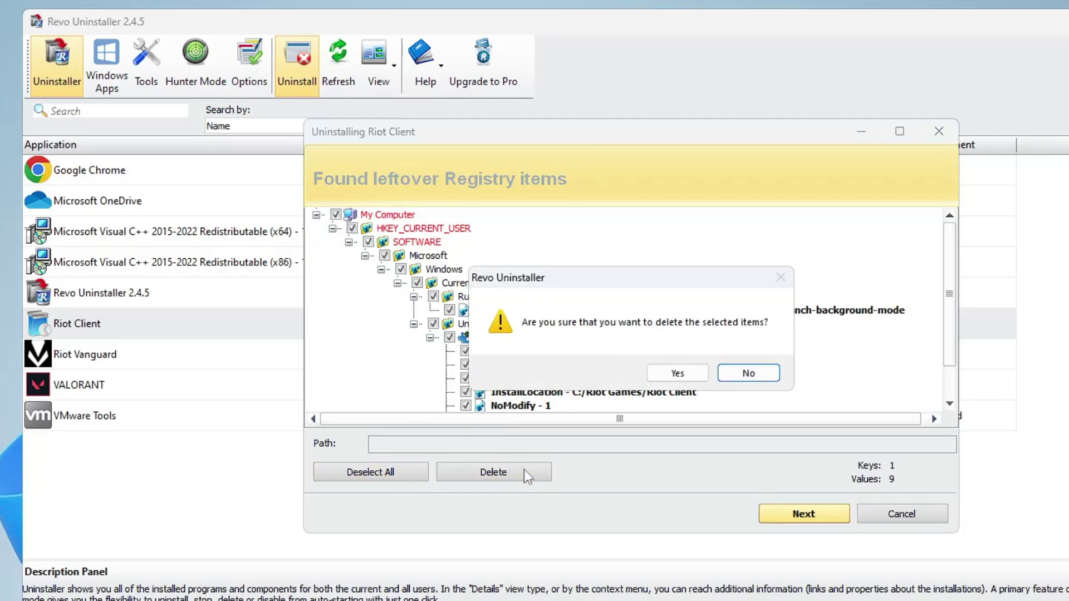
{"action": "left_click", "coordinate": [673, 373]}
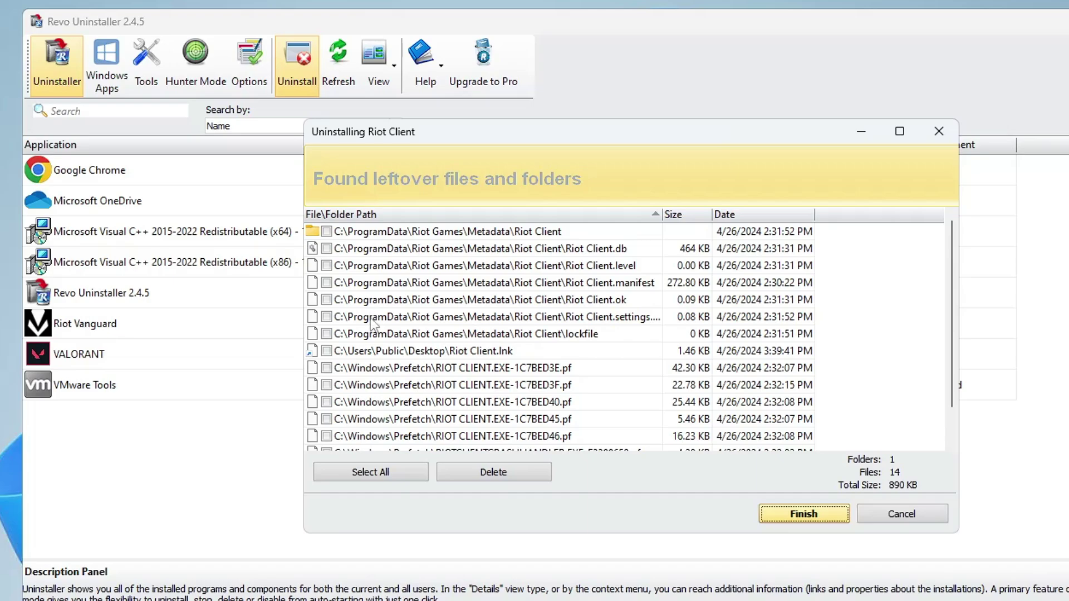
Step: Select the leftover folder and 14 files (890 KB) and confirm their deletion
{"action": "left_click", "coordinate": [379, 476]}
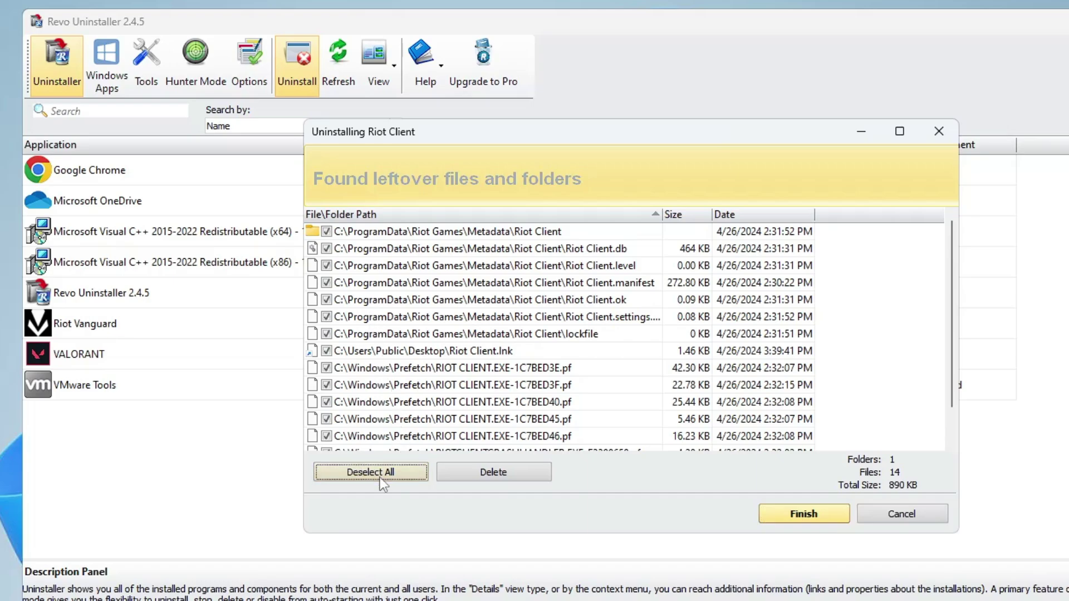
{"action": "left_click", "coordinate": [502, 470]}
{"action": "left_click", "coordinate": [678, 373]}
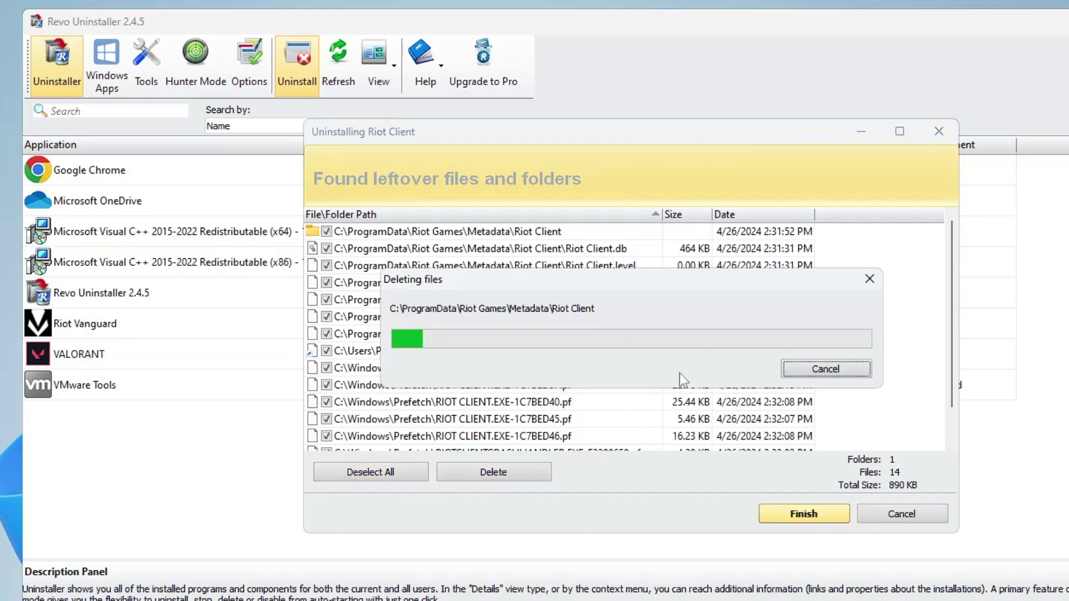